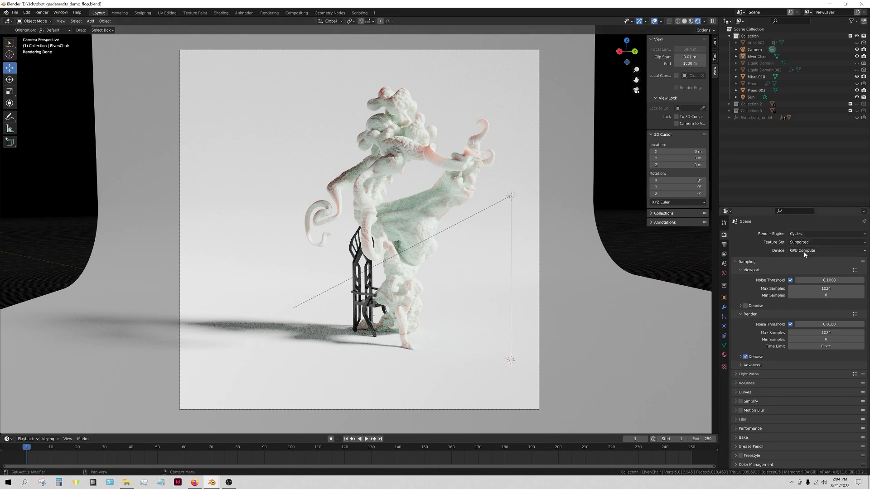
Give the curved backdrop plane its own copy of its material and change the surface shader to Principled BSDF.
left_click(480, 290)
left_click(724, 354)
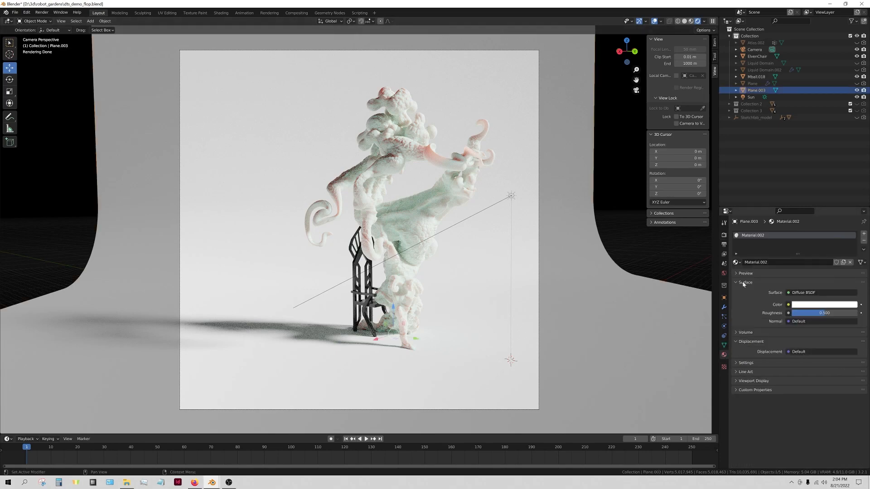
left_click(844, 262)
left_click(796, 294)
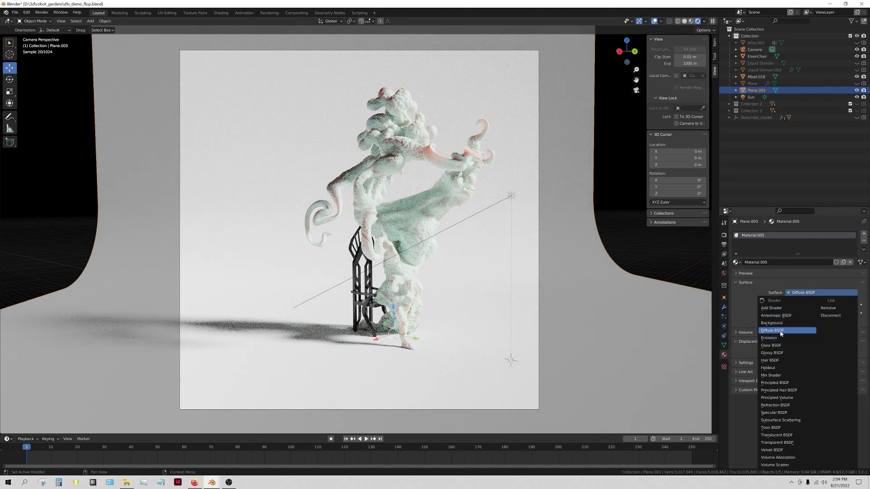
left_click(775, 383)
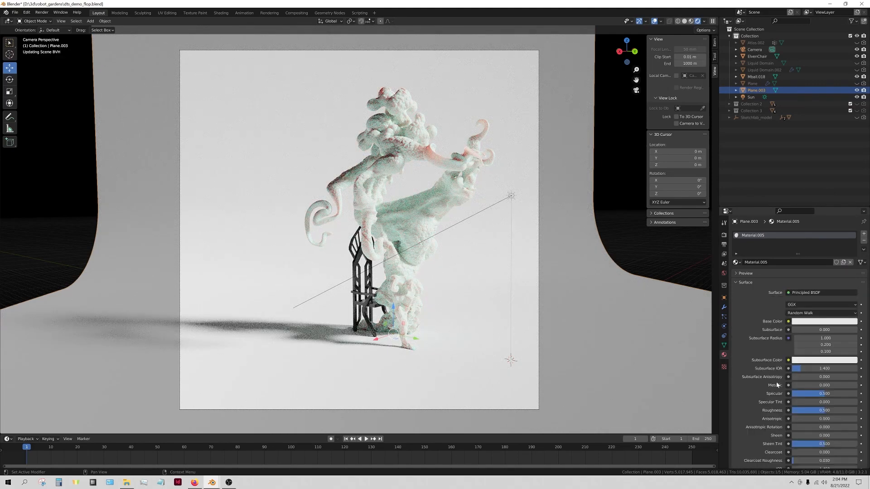
Set the backdrop material's roughness to 0.270 and its base color to a warm orange.
left_click_drag(825, 410, 811, 411)
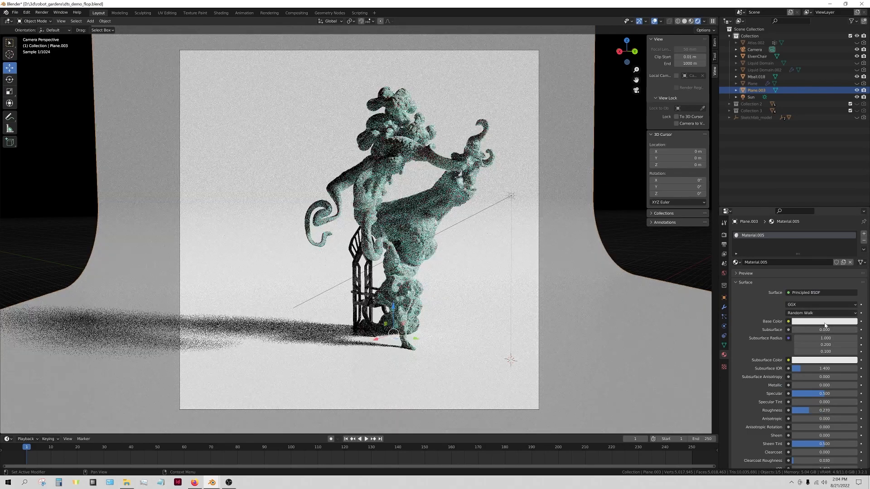
left_click(825, 322)
left_click(818, 259)
left_click_drag(818, 259, 814, 257)
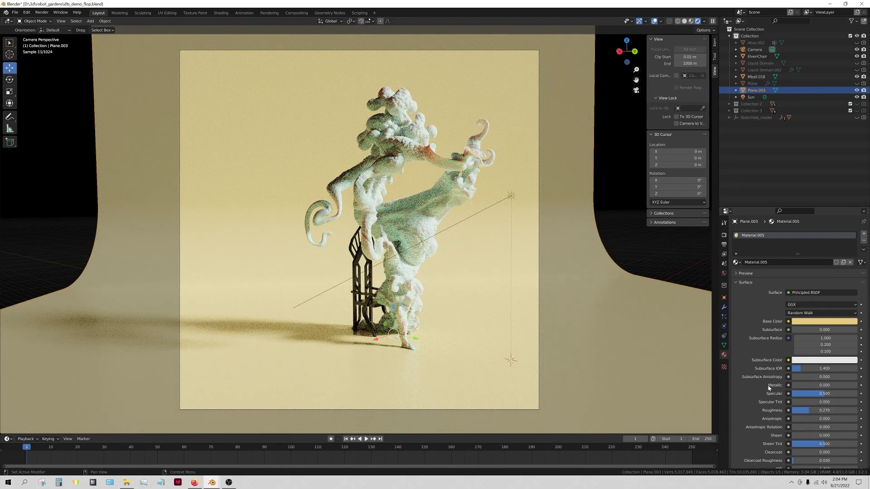
left_click(822, 321)
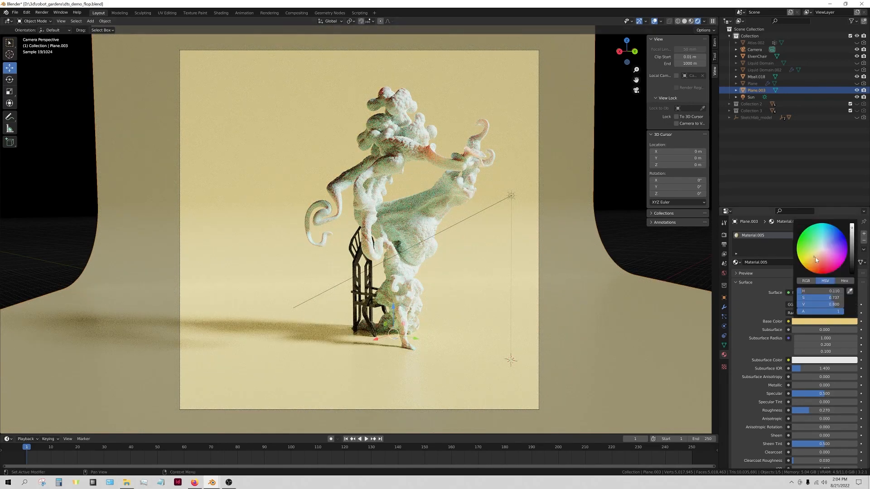
left_click(815, 263)
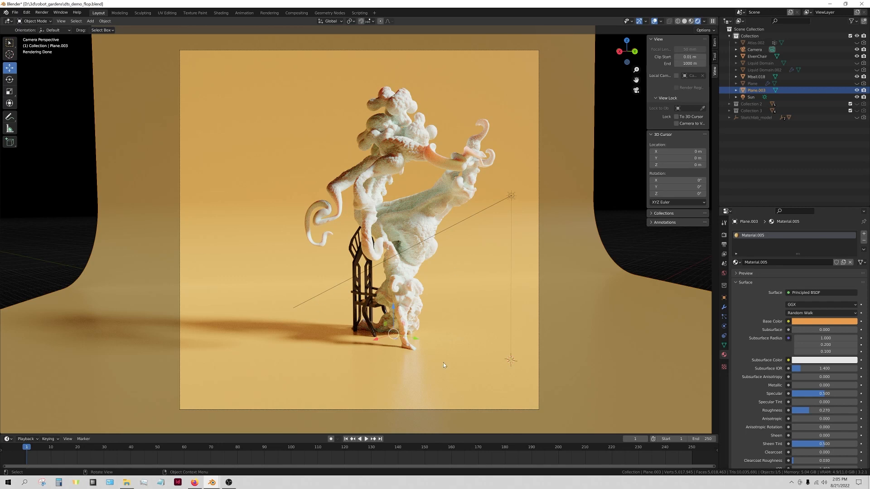
Examine the material settings of the sculpture and the ElvenChair in solid and rendered shading, and the Sun light's settings.
left_click(684, 21)
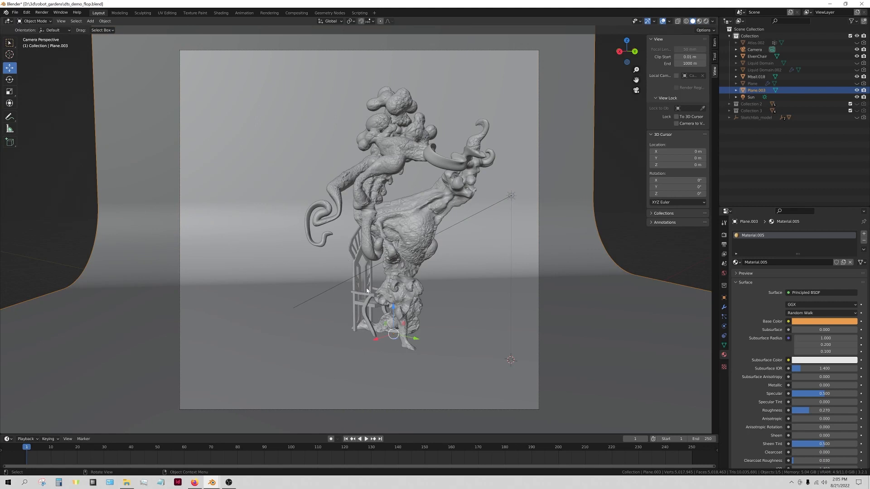
left_click(358, 259)
left_click(406, 247)
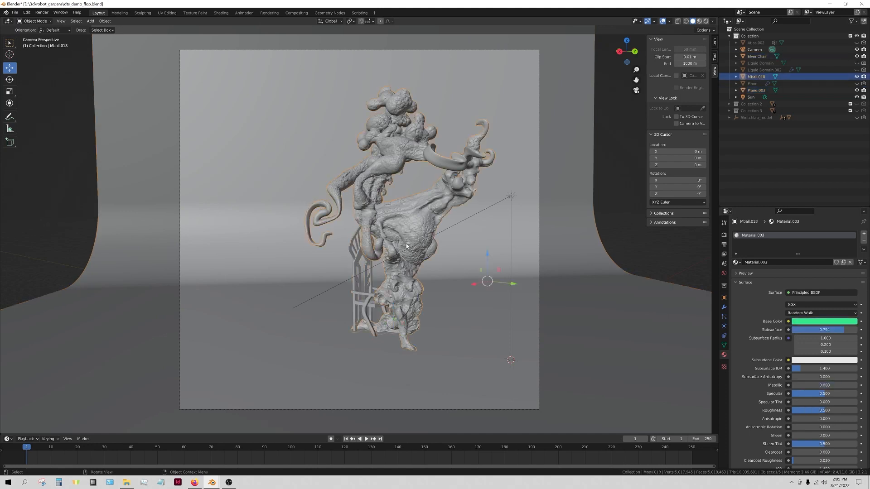
left_click(355, 263)
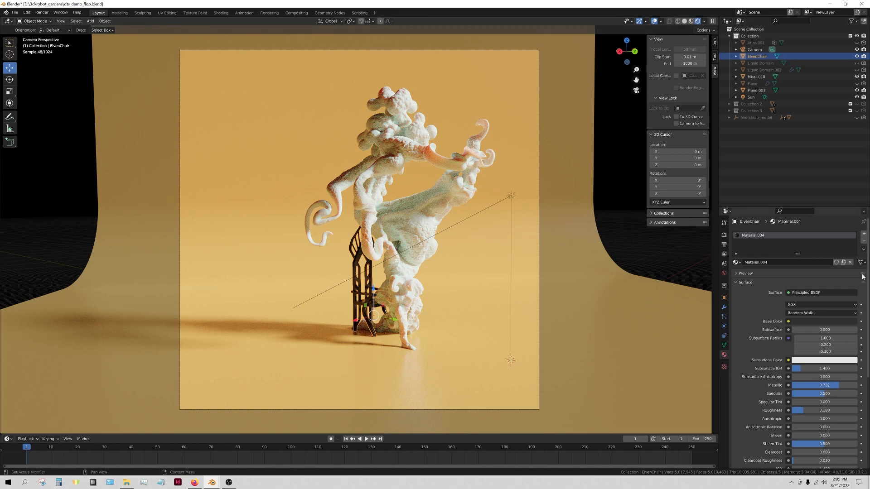
scroll(796, 359, "down", 5)
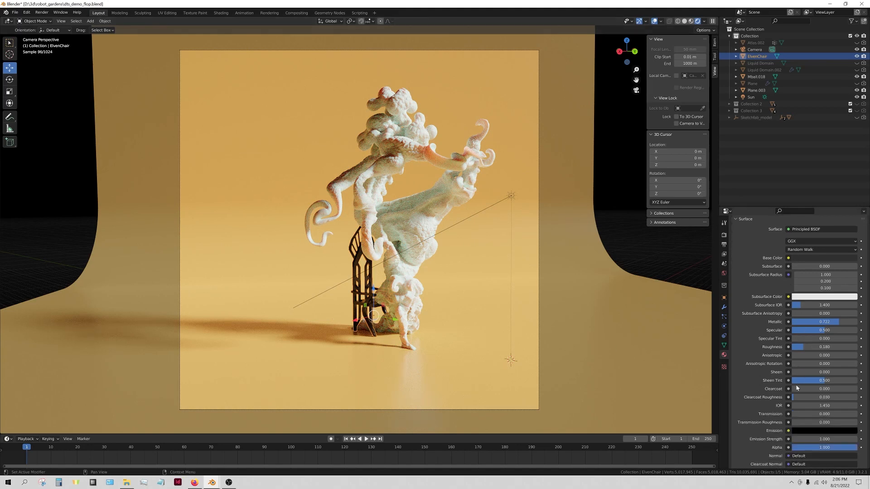
scroll(797, 385, "up", 5)
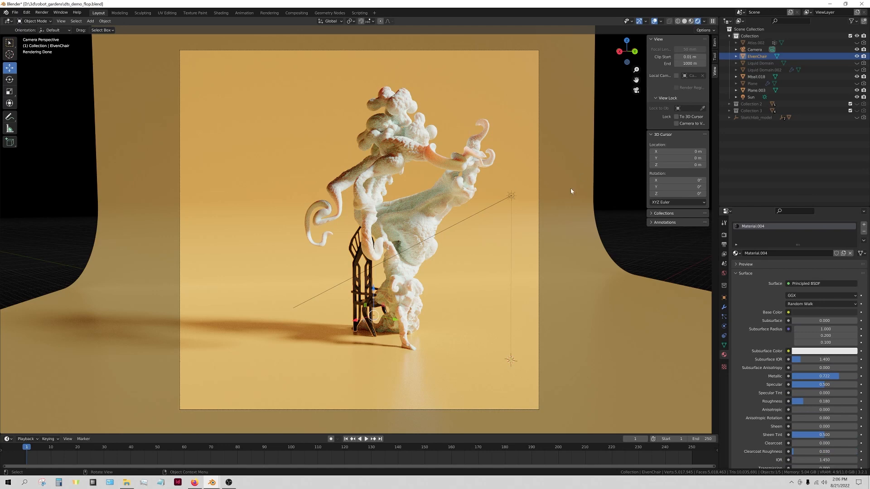
left_click(513, 195)
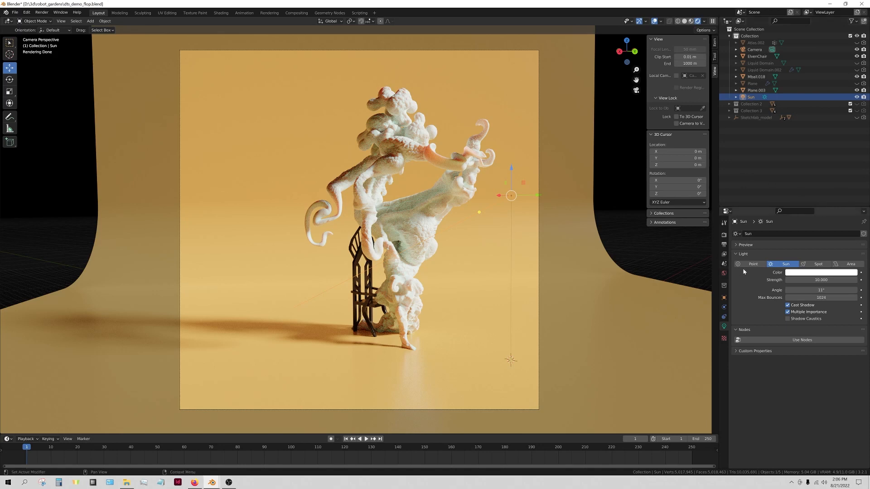
Add a point light and move it about -27.58 m in Y and 19.15 m in Z, checking its position in solid shading.
left_click(90, 22)
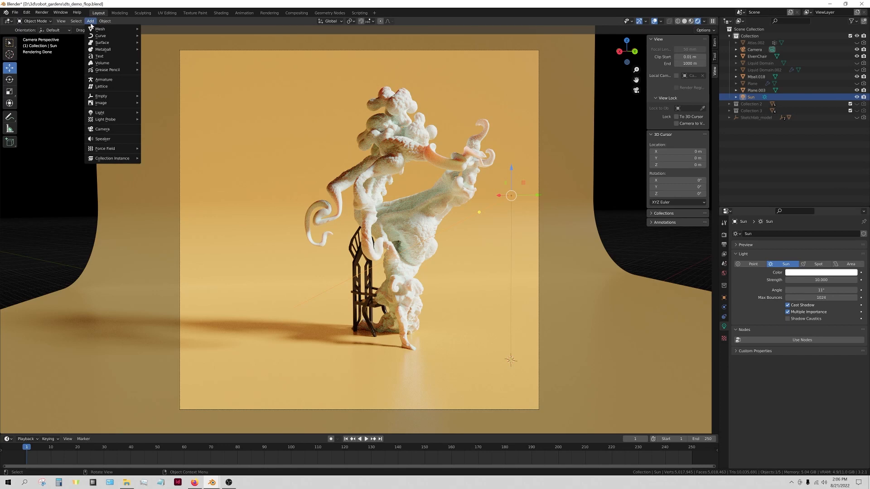
mouse_move(116, 114)
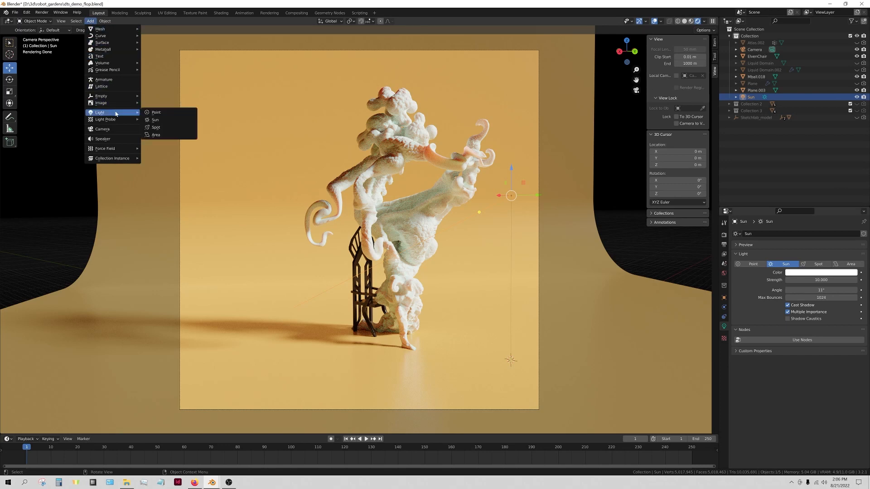
left_click(177, 113)
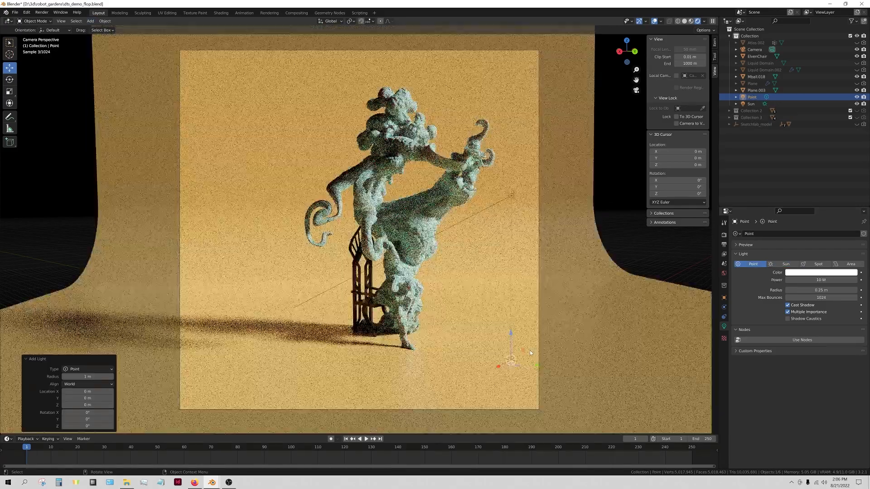
left_click_drag(531, 352, 289, 132)
left_click(684, 21)
middle_click_drag(210, 213, 260, 230)
scroll(260, 231, "down", 4)
left_click(636, 91)
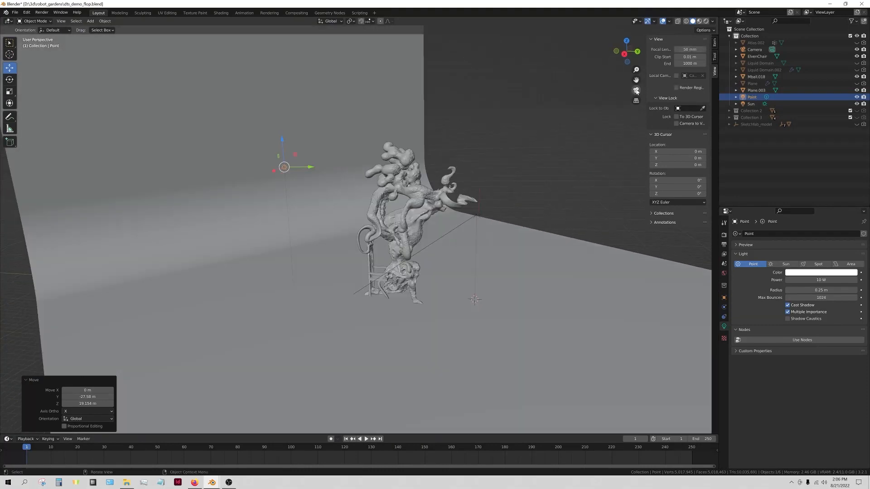
Set the point light's power to 1000 W and its color to blue, with the viewport in rendered shading.
left_click(814, 280)
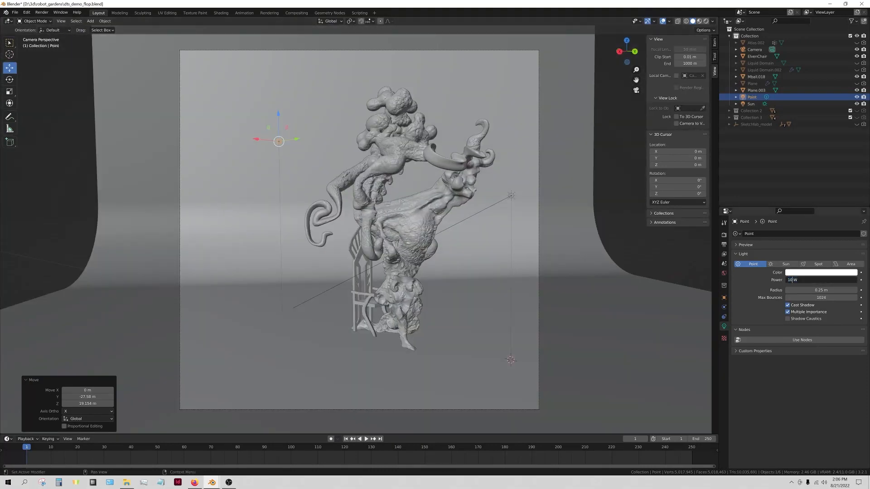
type("00")
key("Return")
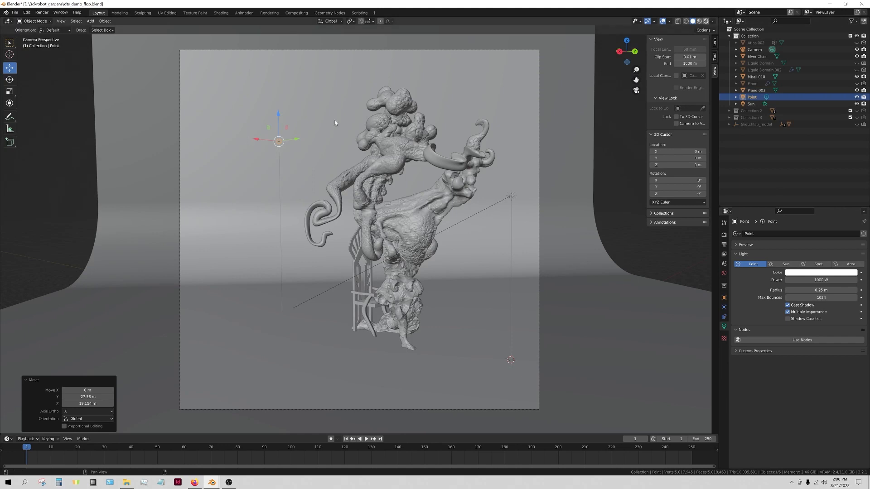
key("shift+z")
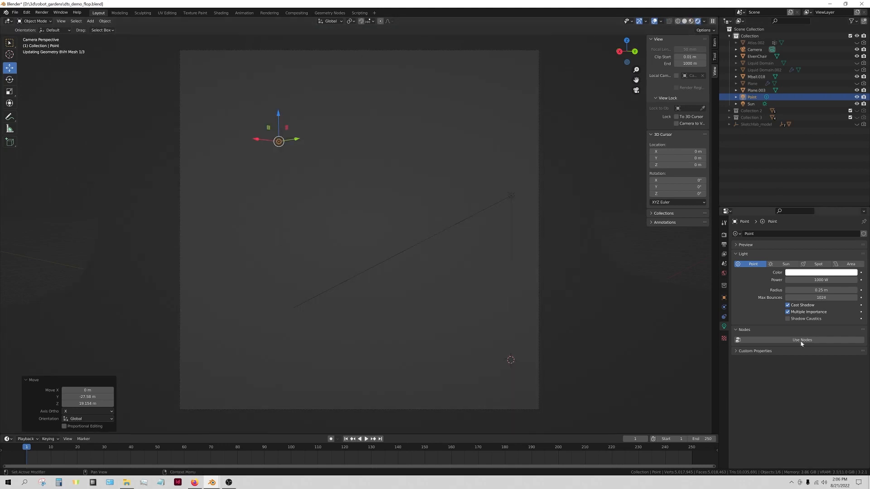
left_click(805, 272)
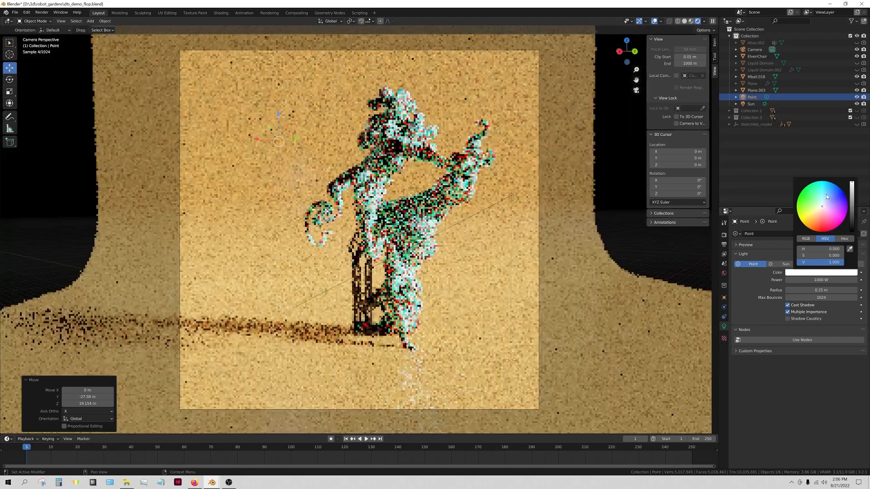
left_click(826, 194)
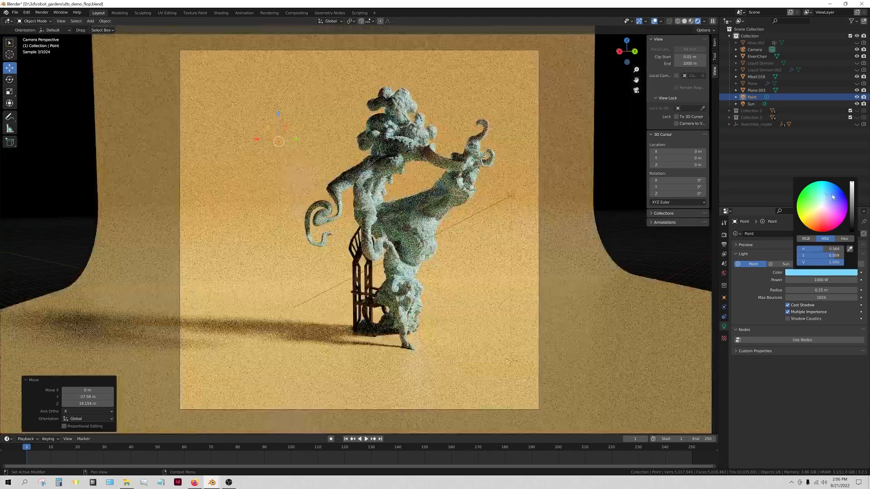
left_click(833, 197)
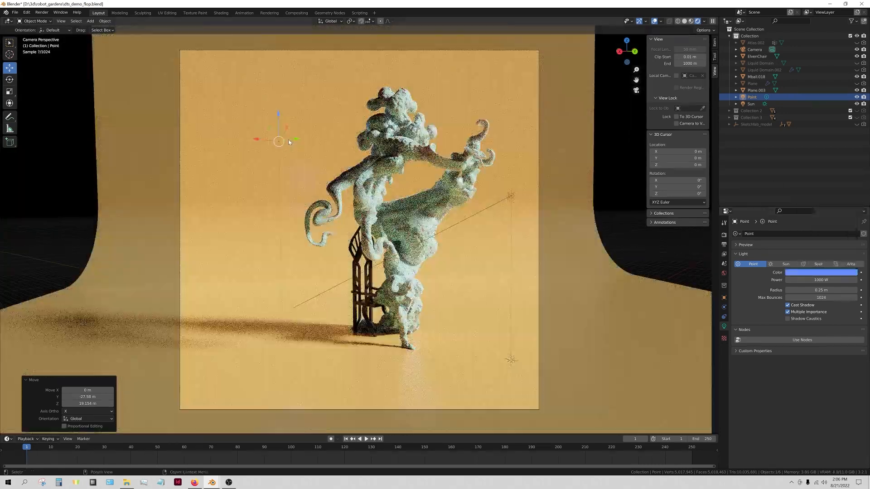
Move the point light about 16.6 m along X and set its power to 10000 W.
left_click_drag(258, 140, 107, 123)
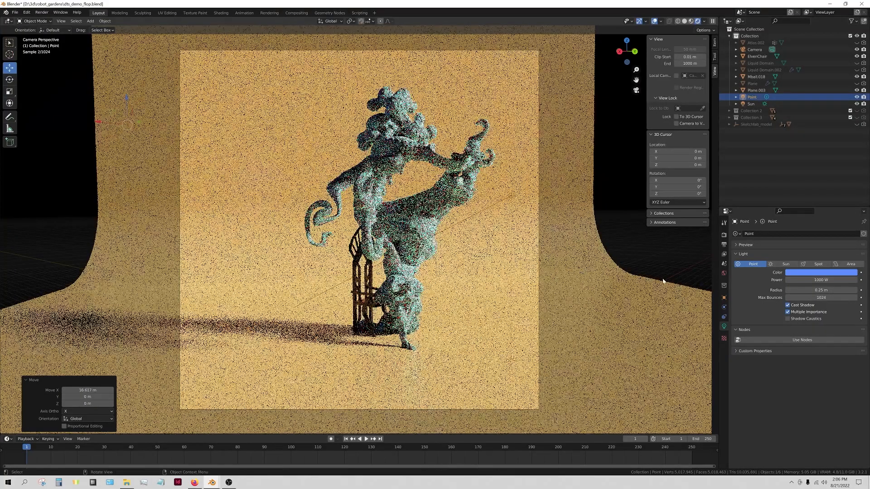
left_click(821, 280)
left_click(795, 280)
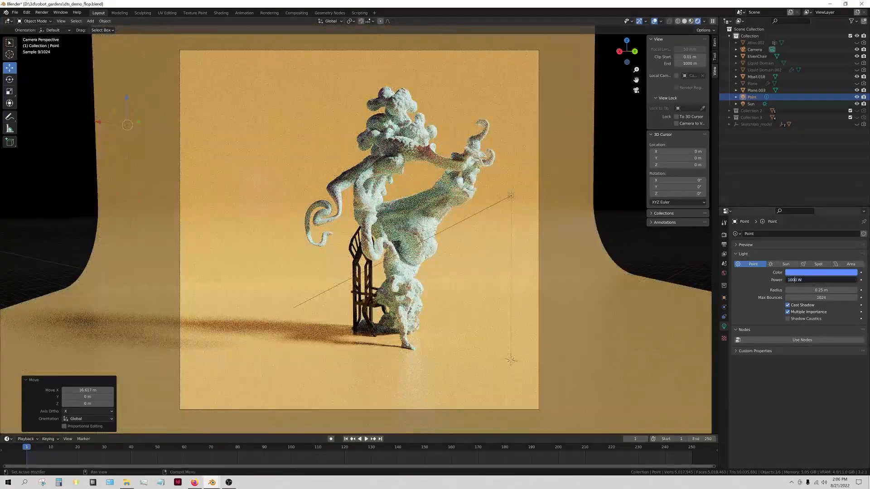
type("0")
key("Return")
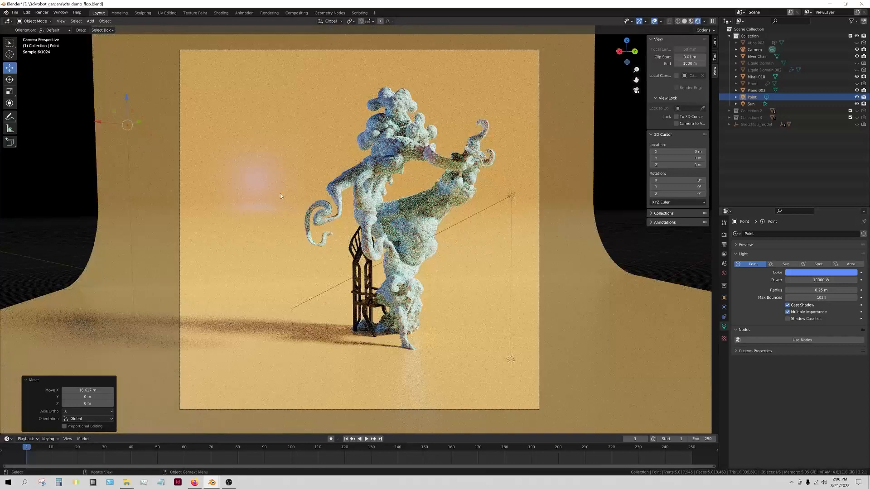
Set the roughness of the backdrop plane's material to 1.000.
left_click(285, 265)
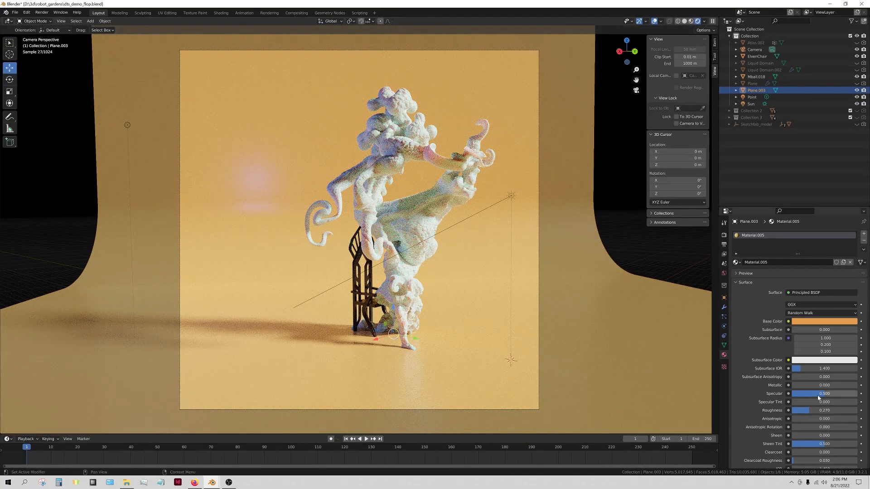
left_click_drag(813, 410, 861, 410)
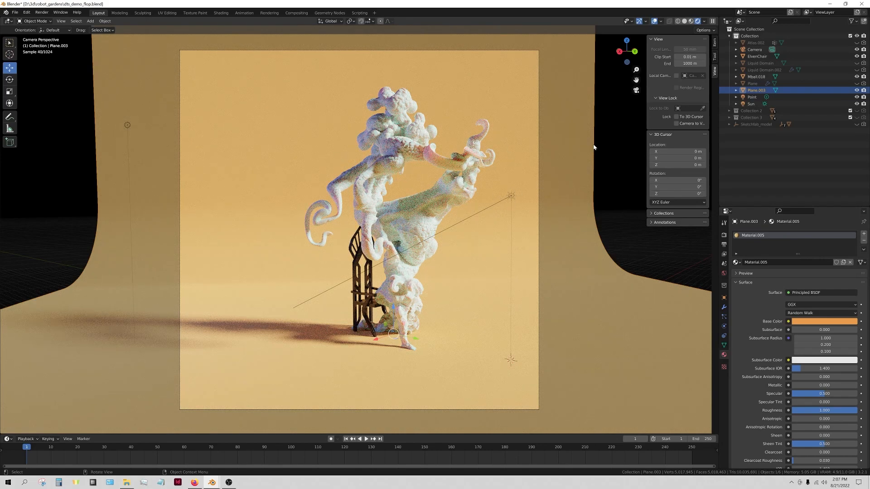
Try the point light at a power of 100000 W and restore it to 10000 W.
left_click(126, 126)
left_click(821, 280)
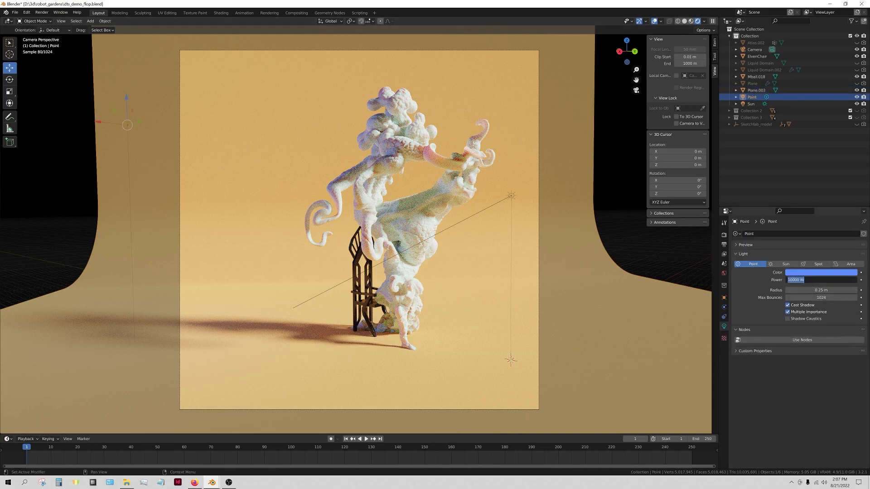
type("100000")
key("Return")
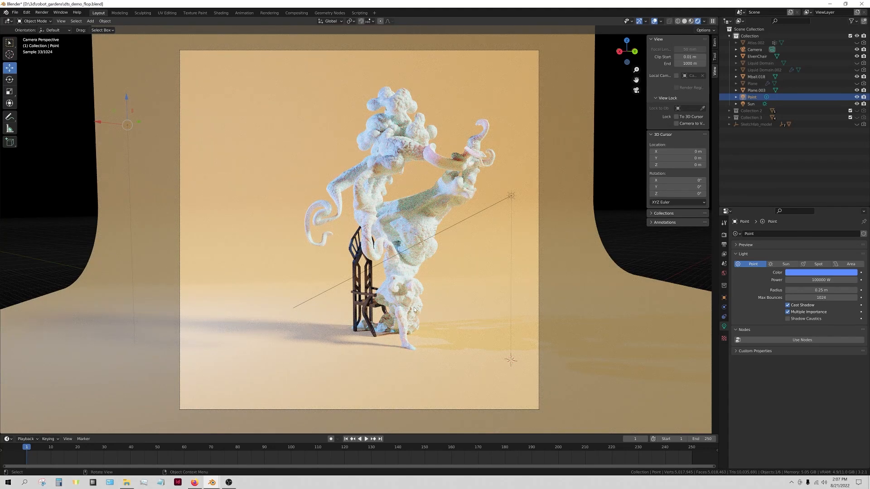
left_click(810, 277)
left_click(800, 280)
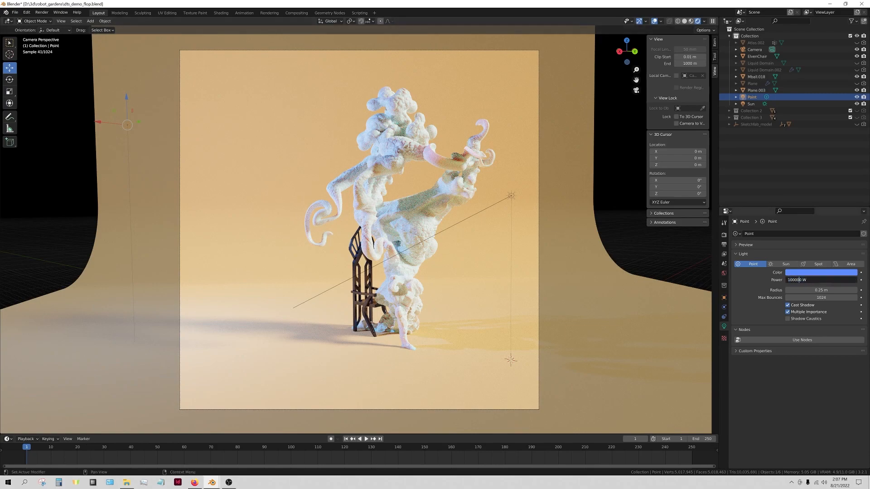
key("BackSpace")
key("Return")
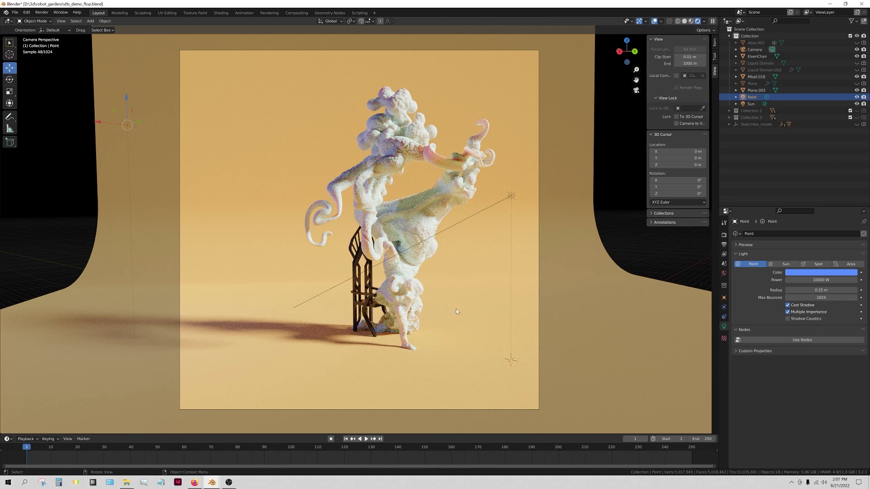
Enable the camera's depth of field, increase its focus distance and set the f-stop to 0.1, using Material Preview shading.
left_click(756, 50)
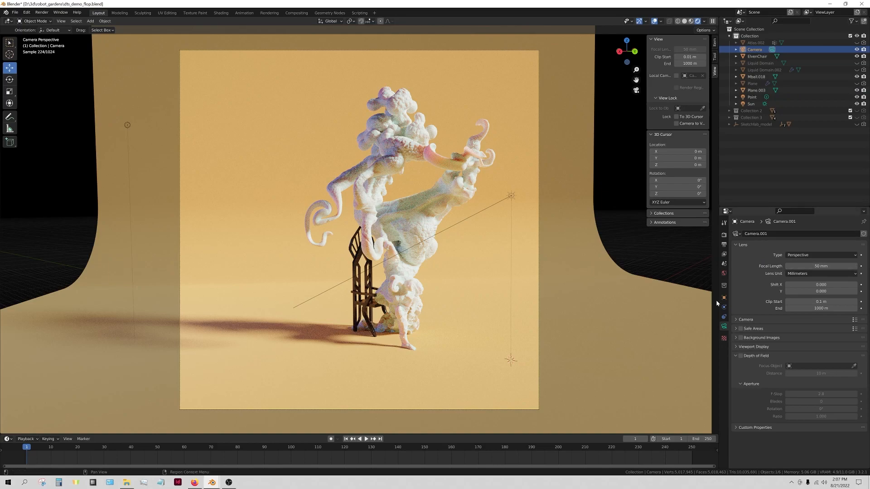
left_click(741, 356)
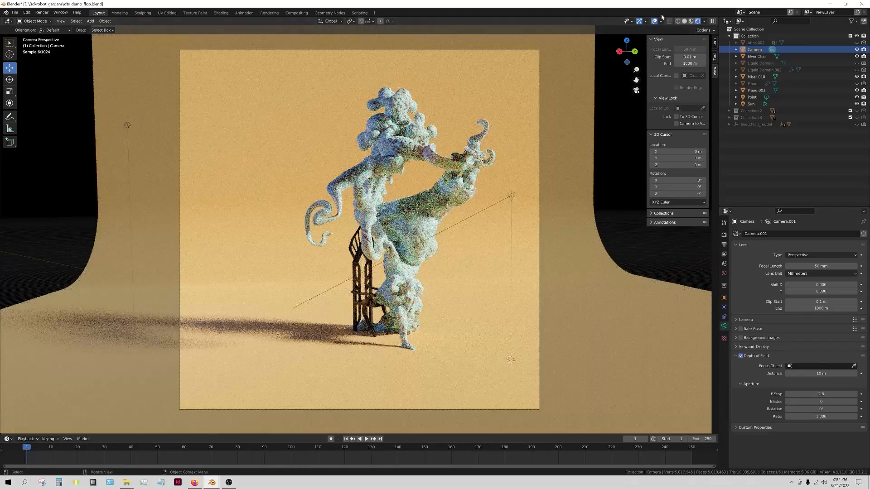
left_click(691, 21)
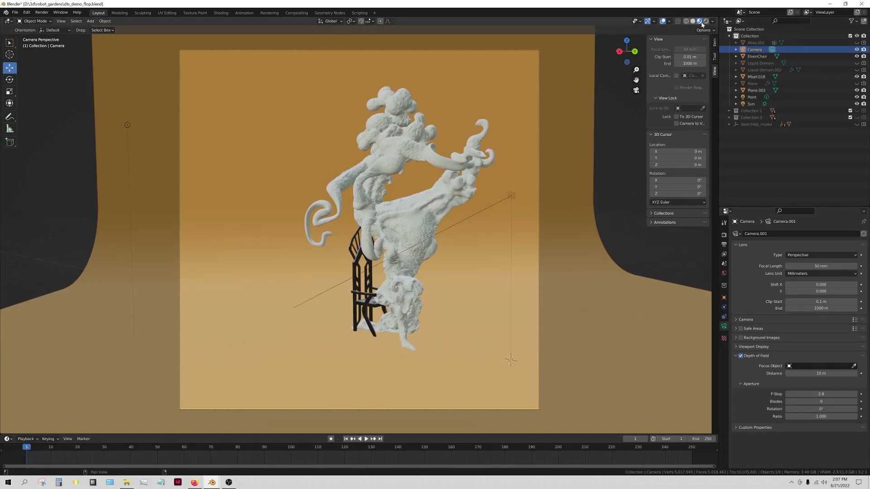
left_click_drag(835, 374, 839, 373)
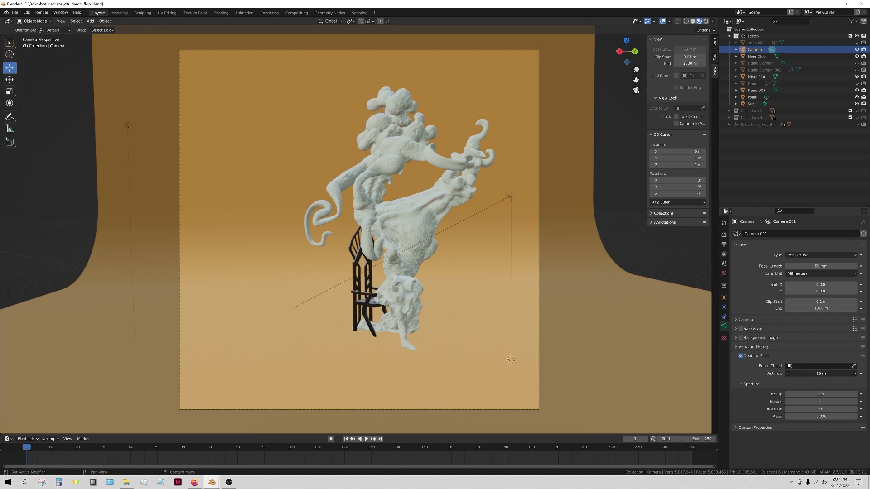
left_click_drag(826, 395, 833, 374)
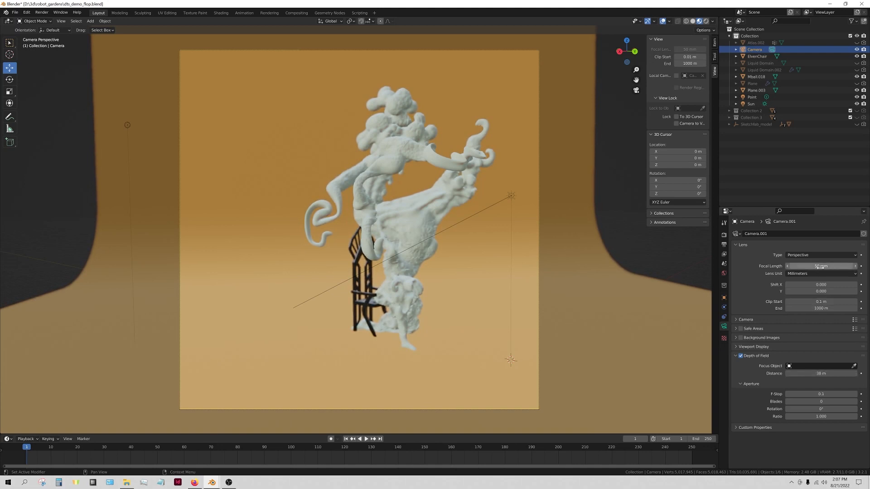
Set the camera's focal length to 52 mm and focus distance to 41 m, check the rendered view and return to solid shading.
left_click(856, 267)
left_click(856, 266)
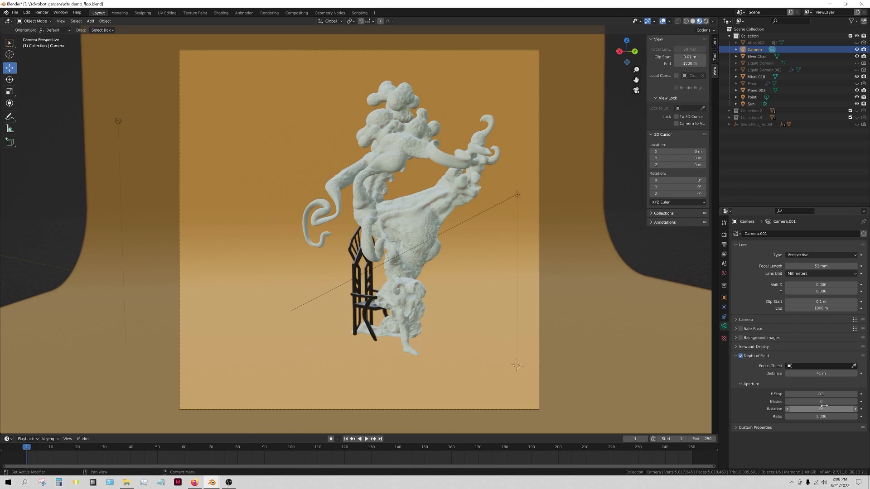
left_click(707, 22)
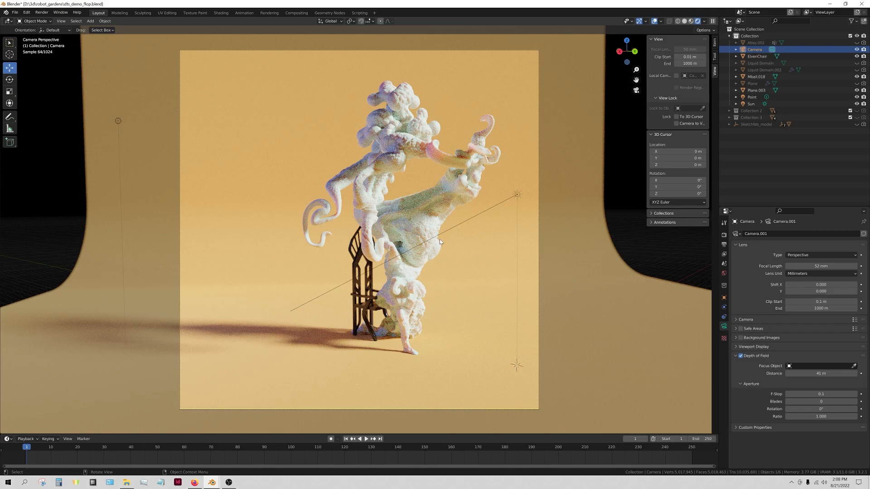
left_click(684, 21)
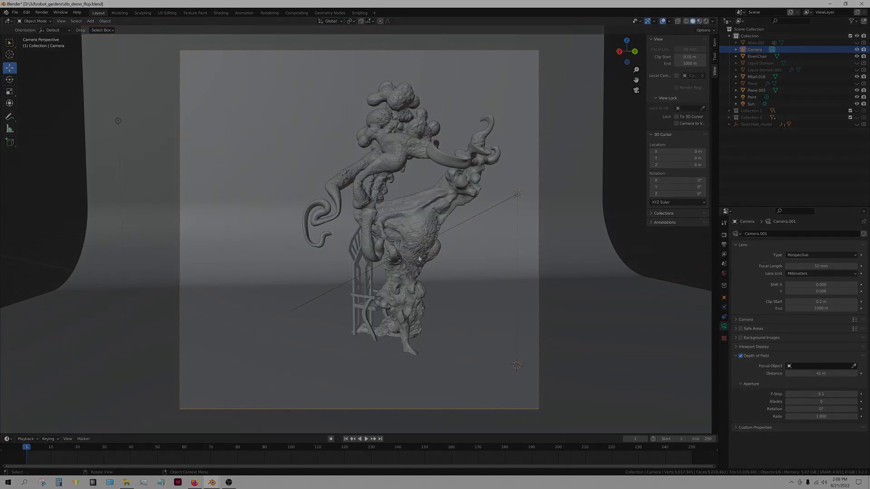